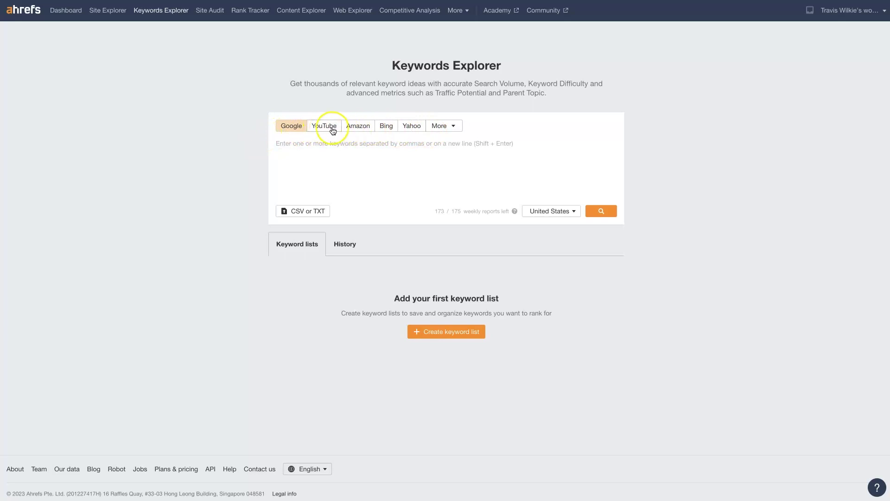
Step: Search Keywords Explorer for 'roofing phoenix', correcting the 'voofing' typo in the keyword
{"action": "left_click", "coordinate": [287, 149]}
{"action": "type", "text": "v"}
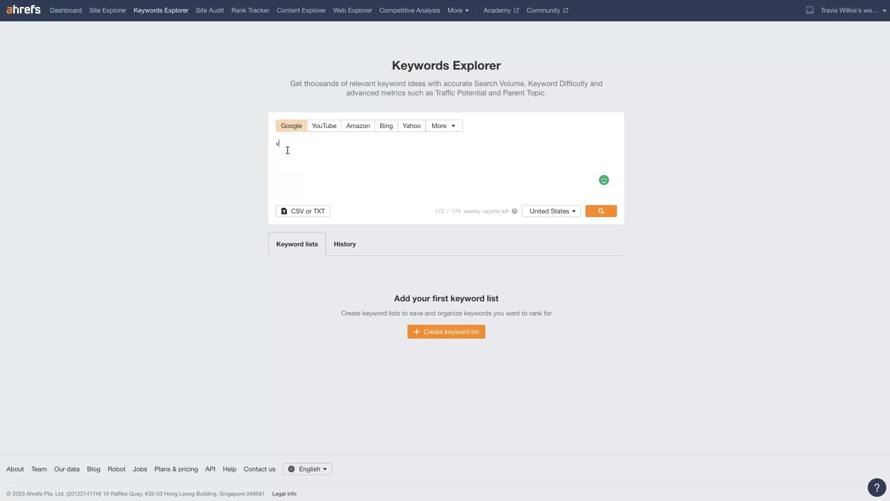
{"action": "type", "text": "oofing phoenix"}
{"action": "left_click_drag", "start_coordinate": [296, 145], "coordinate": [255, 144]}
{"action": "left_click", "coordinate": [376, 143]}
{"action": "left_click", "coordinate": [601, 214]}
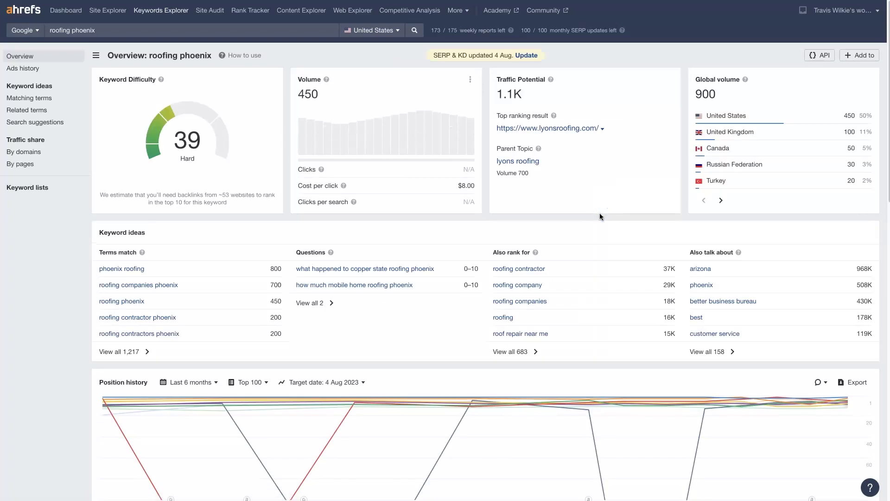
{"action": "left_click", "coordinate": [342, 169]}
Step: Compare phoenix roofing's 800 volume against roofing phoenix's 450 volume
{"action": "mouse_move", "coordinate": [552, 80]}
{"action": "left_click_drag", "start_coordinate": [150, 55], "coordinate": [210, 57]}
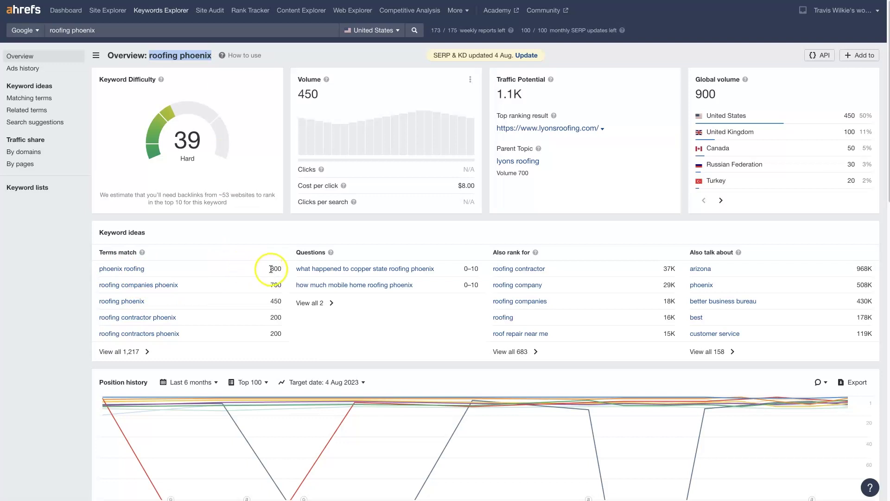
{"action": "left_click_drag", "start_coordinate": [272, 269], "coordinate": [282, 270]}
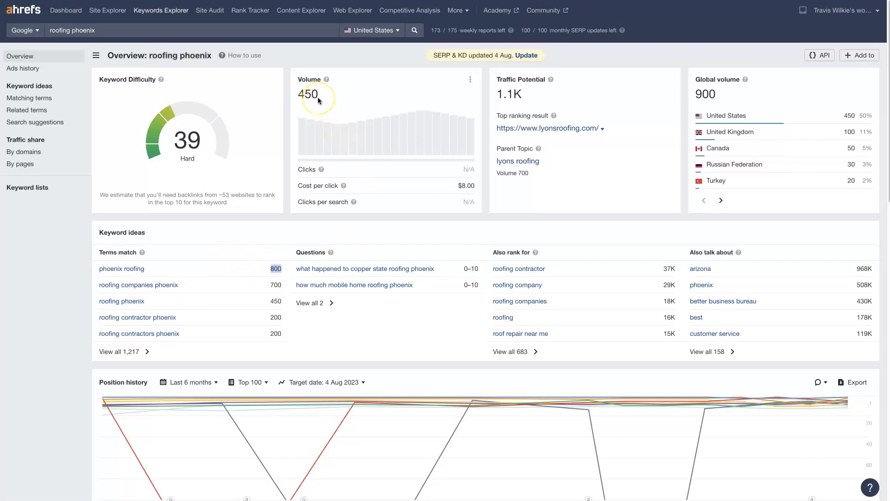
{"action": "left_click_drag", "start_coordinate": [318, 96], "coordinate": [299, 97]}
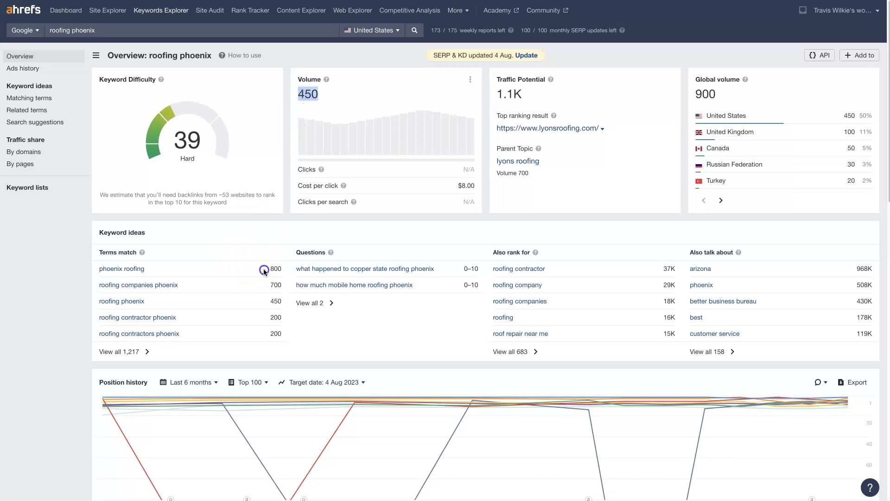
{"action": "left_click_drag", "start_coordinate": [268, 269], "coordinate": [284, 271]}
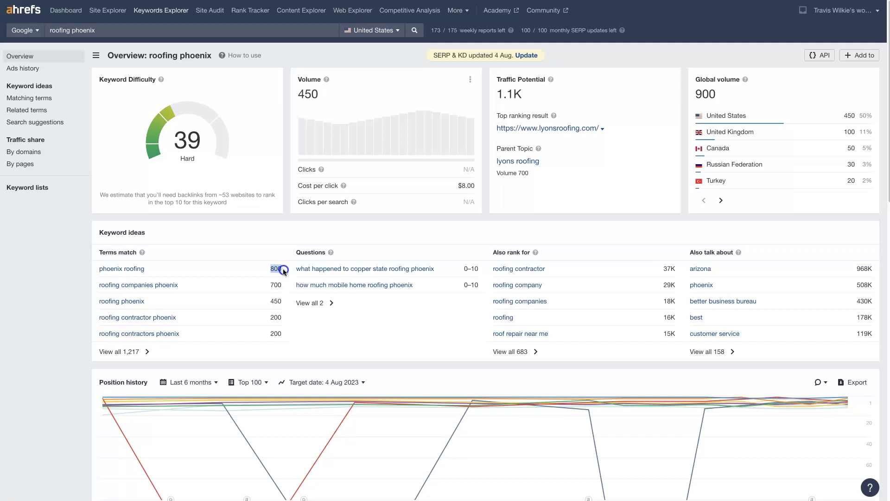
Step: Open the 'phoenix roofing' term in a new tab and switch to it
{"action": "left_click_drag", "start_coordinate": [70, 269], "coordinate": [144, 269]}
{"action": "right_click", "coordinate": [113, 269]}
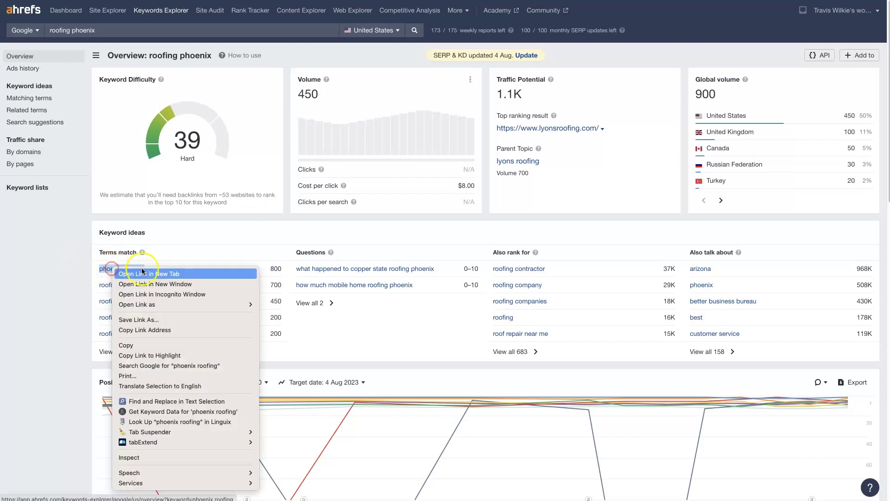
{"action": "left_click", "coordinate": [141, 273]}
{"action": "left_click", "coordinate": [66, 274]}
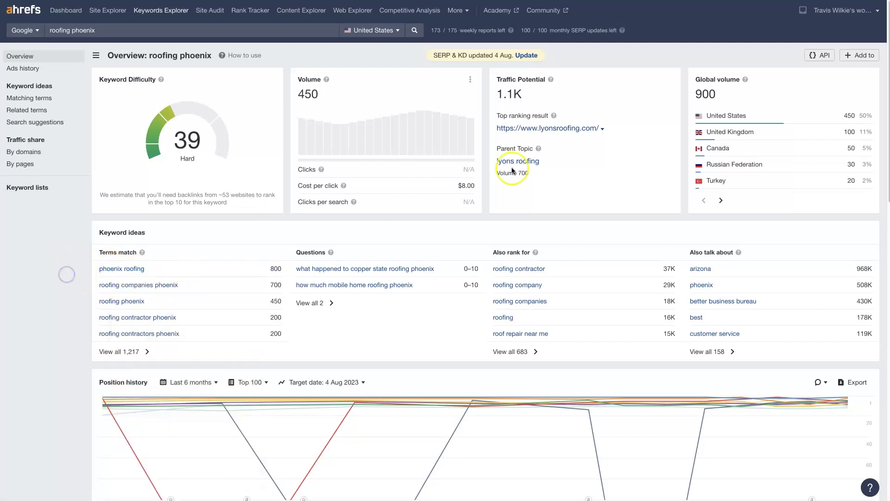
{"action": "key", "text": "ctrl+Tab"}
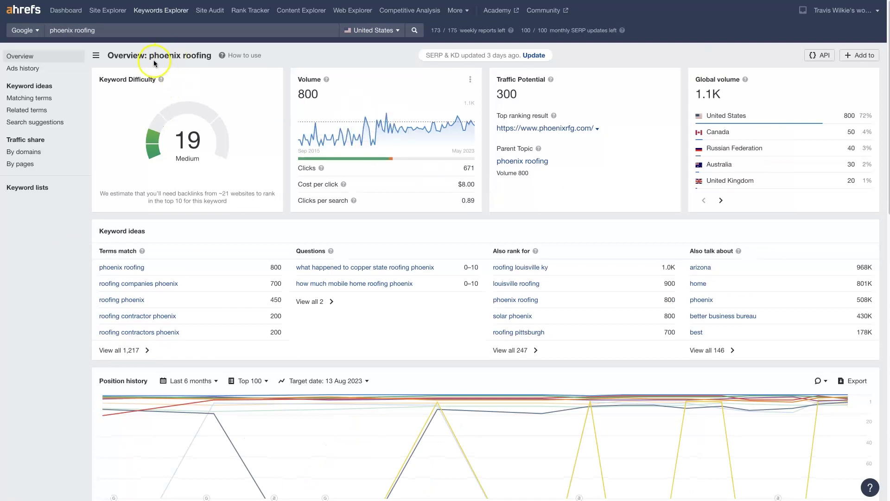
Step: Review the phoenix roofing overview: Keyword Difficulty 19 and search volume 800
{"action": "left_click_drag", "start_coordinate": [153, 59], "coordinate": [204, 56]}
{"action": "left_click", "coordinate": [310, 53]}
{"action": "left_click_drag", "start_coordinate": [150, 56], "coordinate": [210, 58]}
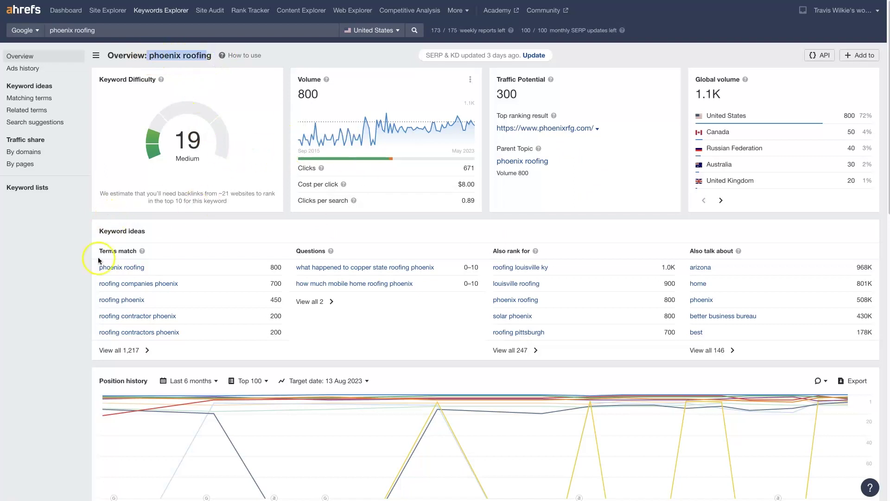
{"action": "left_click", "coordinate": [77, 263]}
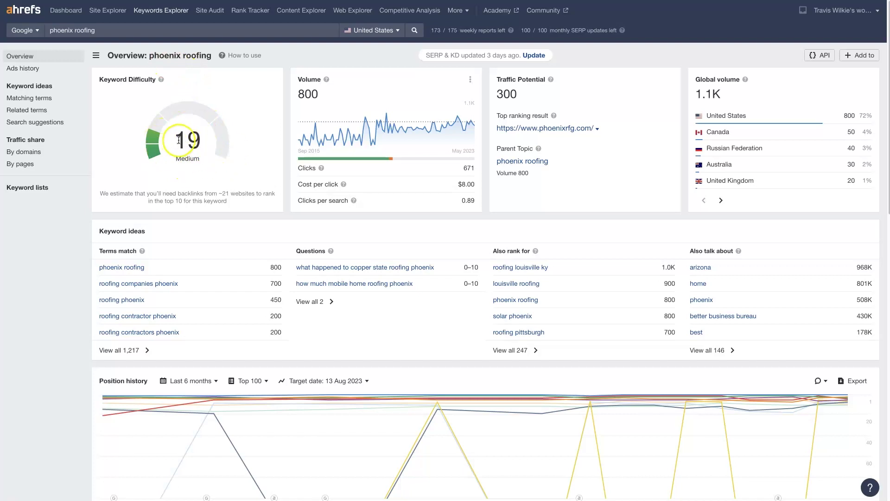
{"action": "double_click", "coordinate": [199, 141]}
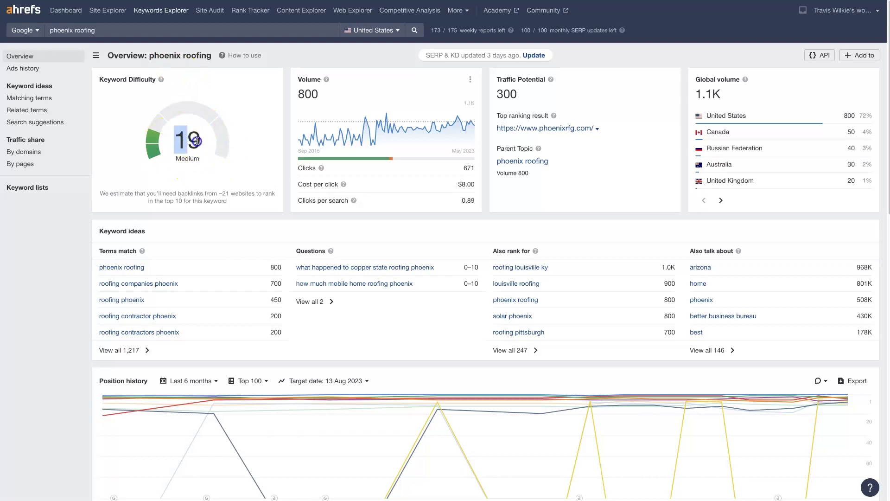
{"action": "double_click", "coordinate": [300, 96]}
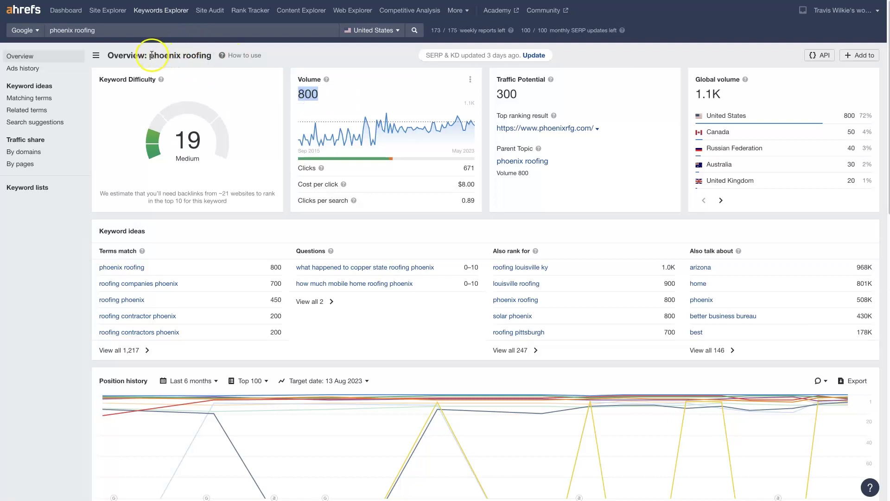
{"action": "left_click_drag", "start_coordinate": [150, 56], "coordinate": [170, 56]}
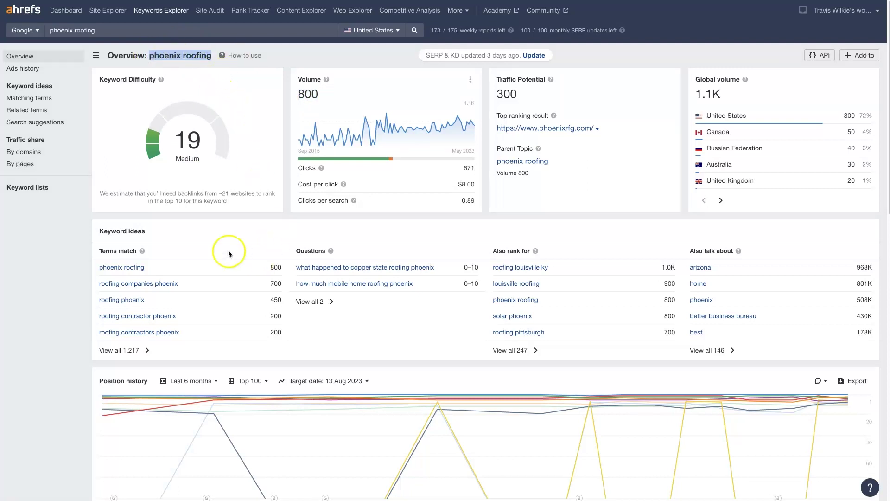
Step: Open 'roofing companies phoenix' (KD 33, volume 700) in a new tab, then return to roofing phoenix
{"action": "right_click", "coordinate": [150, 285]}
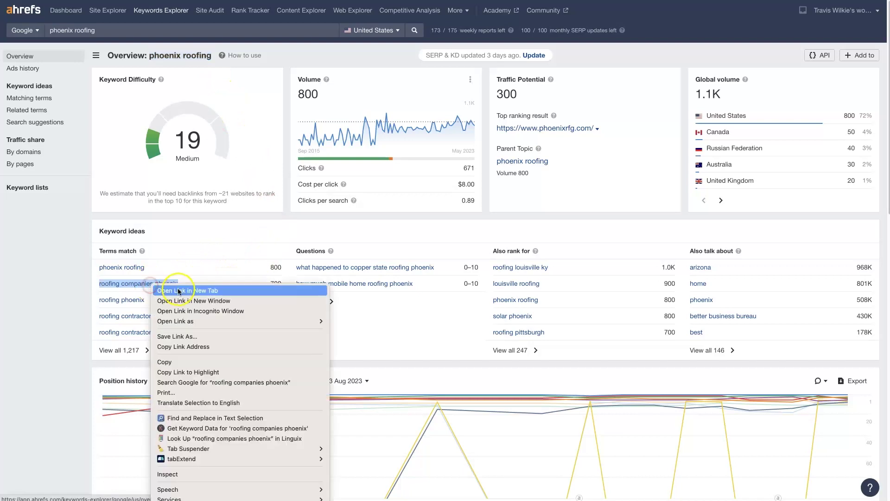
{"action": "left_click", "coordinate": [181, 290]}
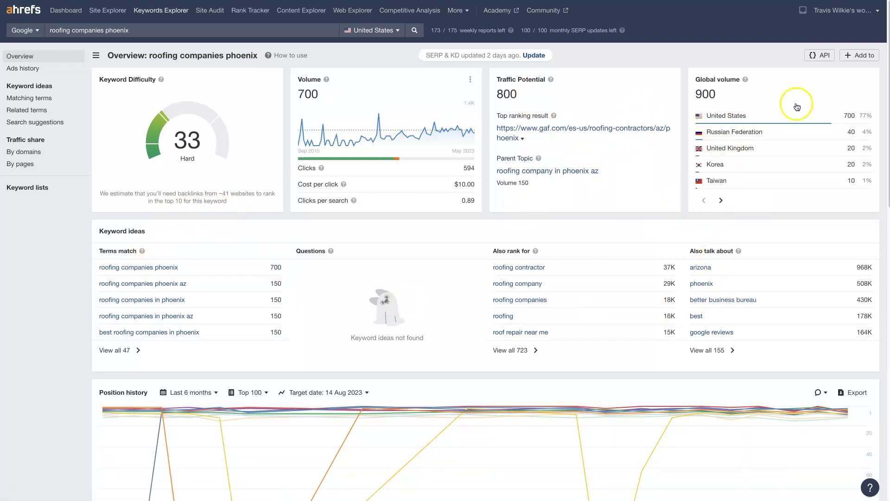
{"action": "left_click", "coordinate": [754, 1]}
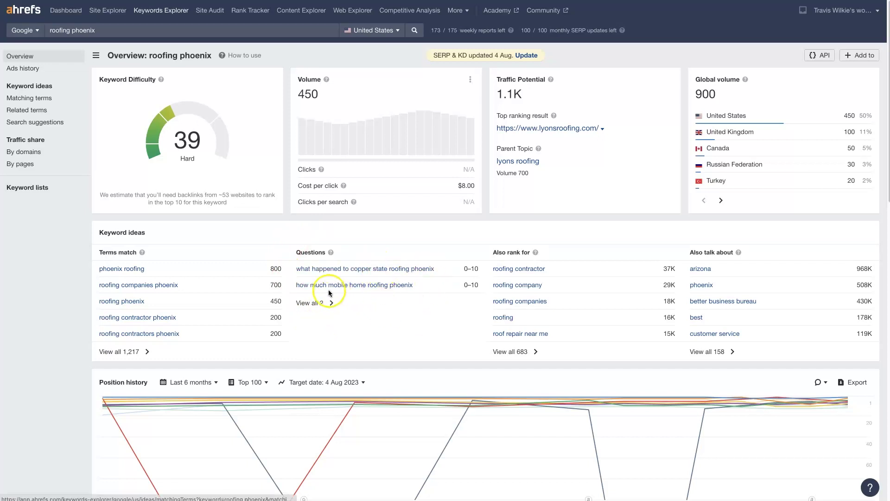
{"action": "left_click", "coordinate": [363, 288]}
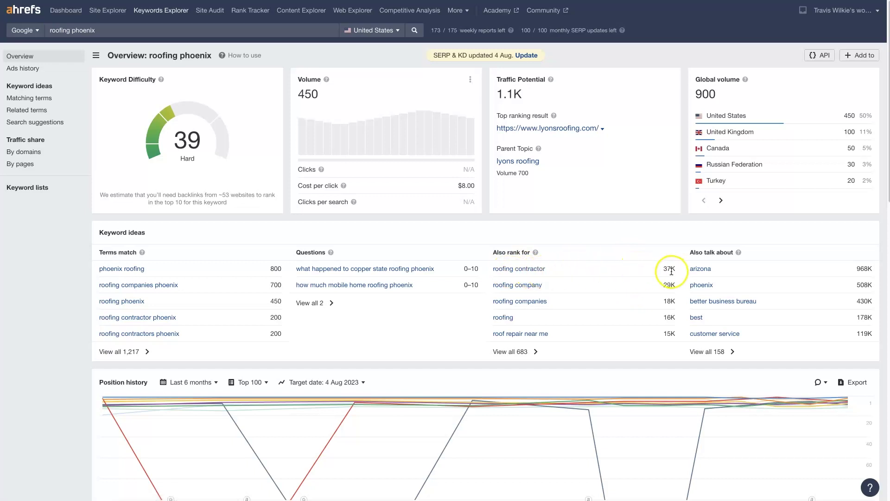
{"action": "left_click_drag", "start_coordinate": [674, 273], "coordinate": [677, 278]}
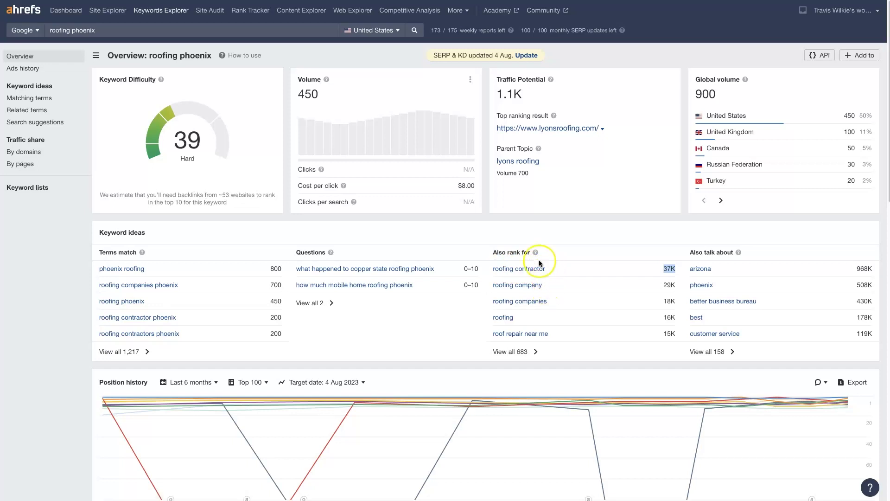
{"action": "left_click", "coordinate": [697, 231]}
{"action": "scroll", "coordinate": [544, 203], "scroll_direction": "down", "scroll_amount": 7}
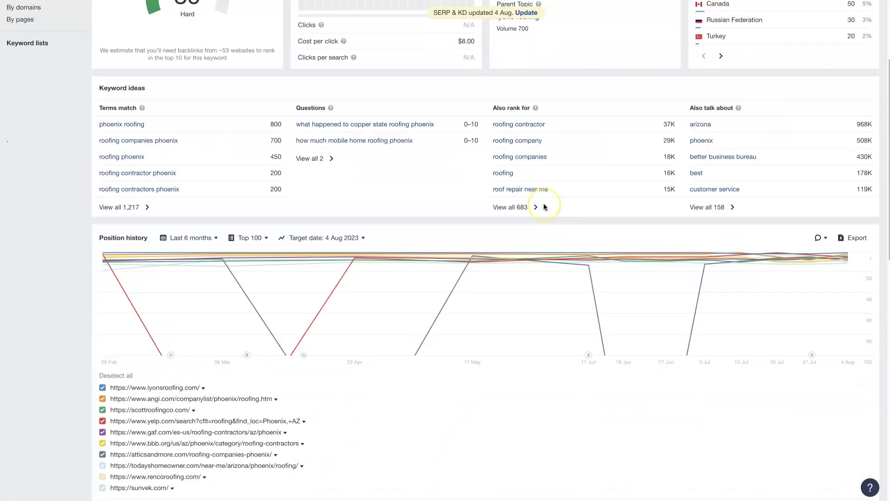
{"action": "scroll", "coordinate": [544, 203], "scroll_direction": "up", "scroll_amount": 1}
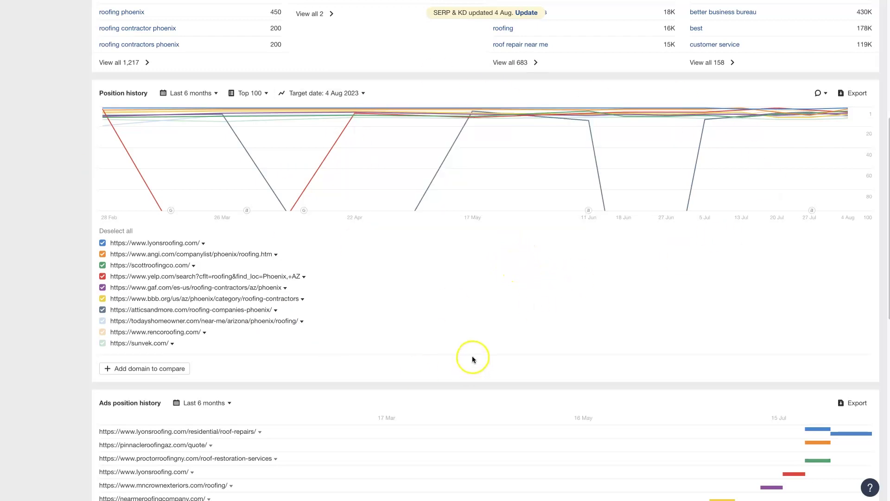
{"action": "left_click", "coordinate": [204, 93]}
{"action": "left_click", "coordinate": [196, 122]}
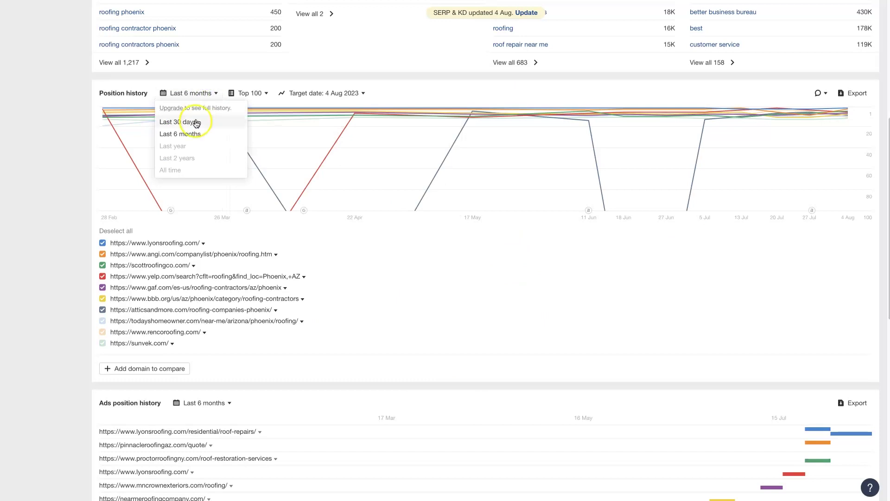
{"action": "left_click", "coordinate": [211, 95]}
{"action": "left_click", "coordinate": [195, 134]}
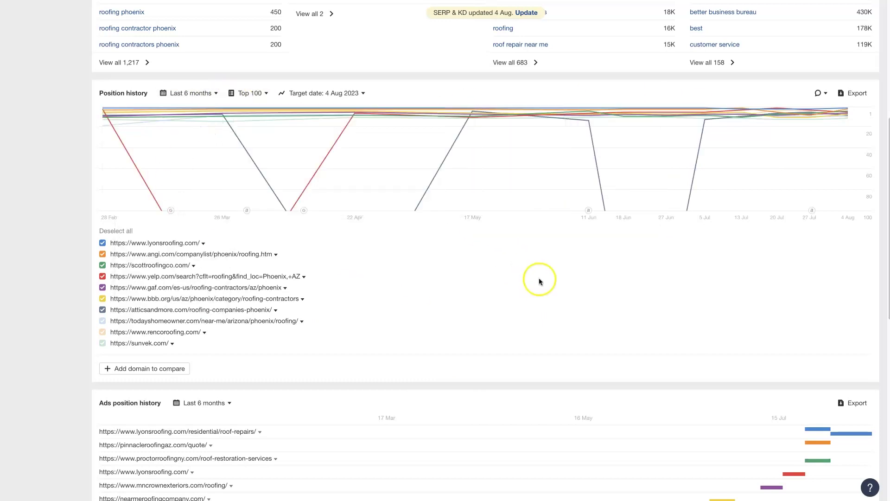
{"action": "scroll", "coordinate": [464, 300], "scroll_direction": "down", "scroll_amount": 3}
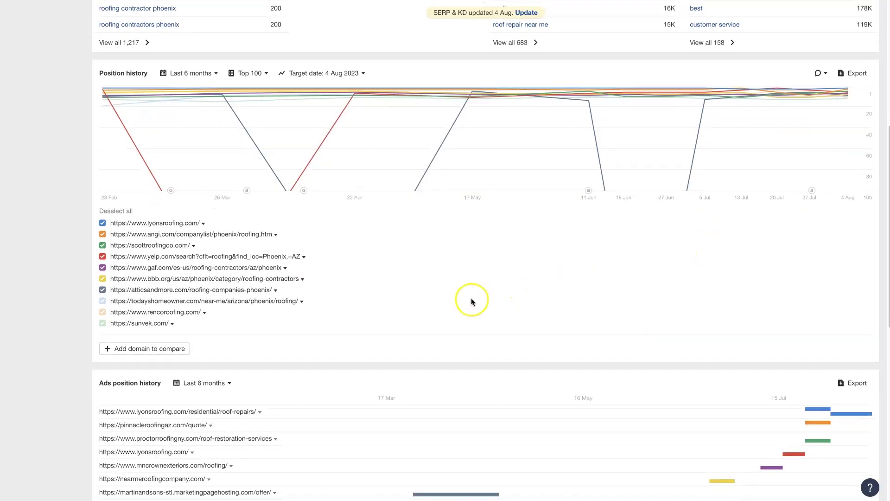
{"action": "scroll", "coordinate": [53, 170], "scroll_direction": "down", "scroll_amount": 5}
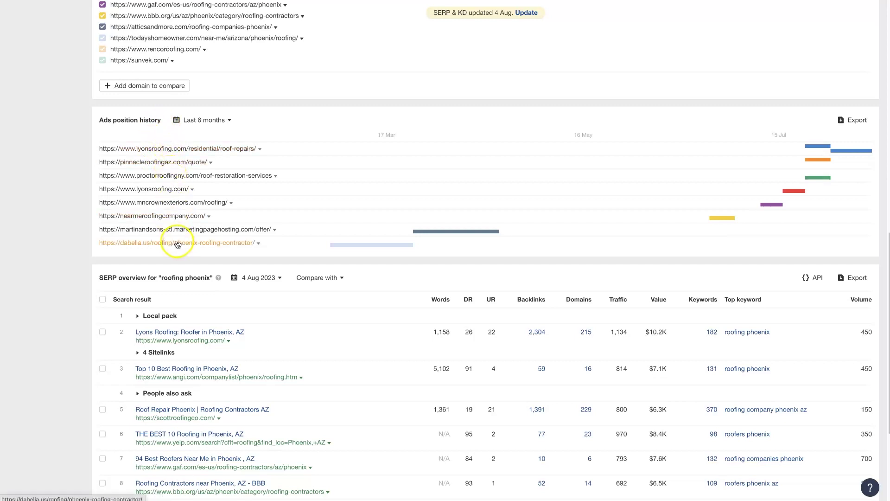
{"action": "scroll", "coordinate": [91, 255], "scroll_direction": "down", "scroll_amount": 2}
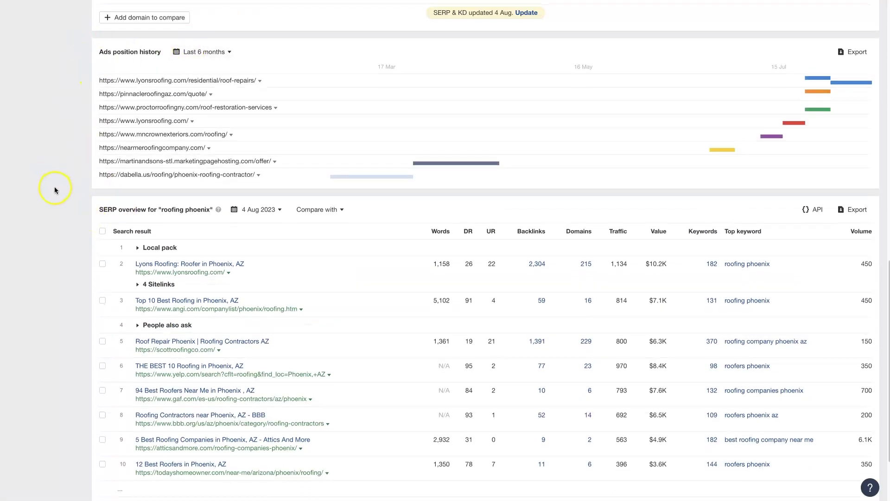
{"action": "scroll", "coordinate": [54, 190], "scroll_direction": "down", "scroll_amount": 3}
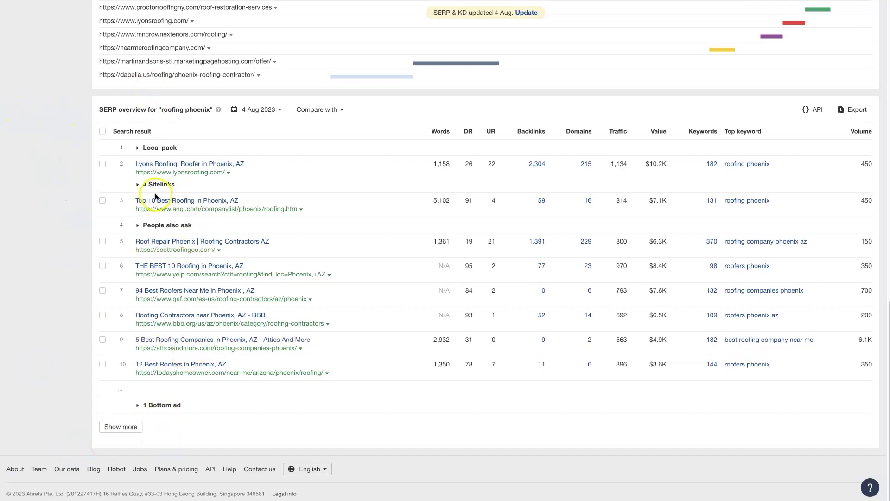
{"action": "scroll", "coordinate": [155, 196], "scroll_direction": "up", "scroll_amount": 15}
{"action": "left_click_drag", "start_coordinate": [106, 29], "coordinate": [59, 30]}
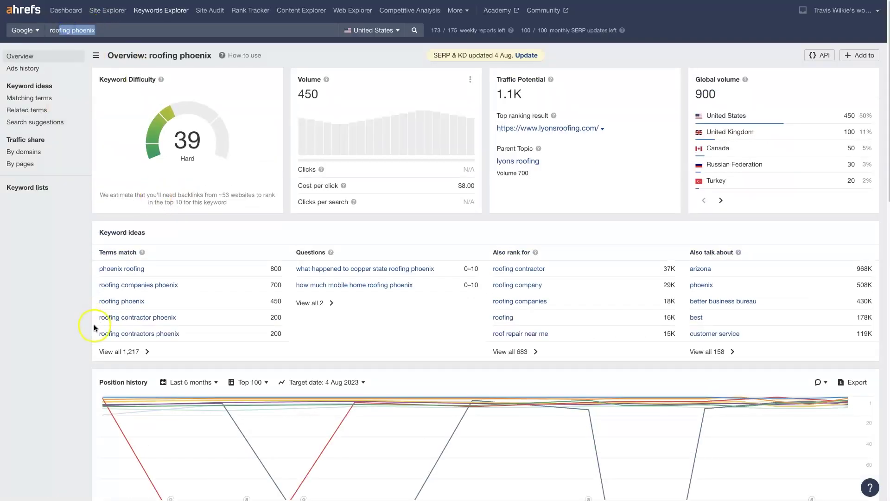
{"action": "scroll", "coordinate": [46, 322], "scroll_direction": "down", "scroll_amount": 18}
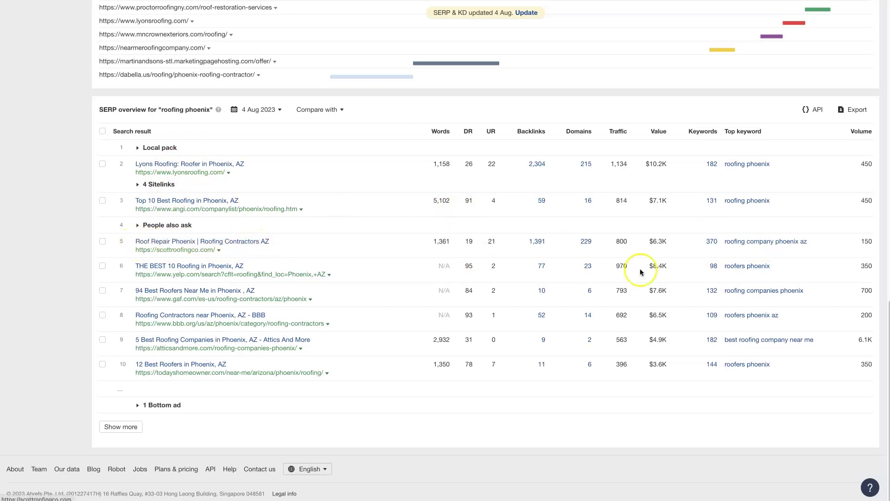
Step: Check 'roofing company phoenix az' (KD 31, volume 150) in a new tab, then return to the SERP overview
{"action": "left_click", "coordinate": [769, 242]}
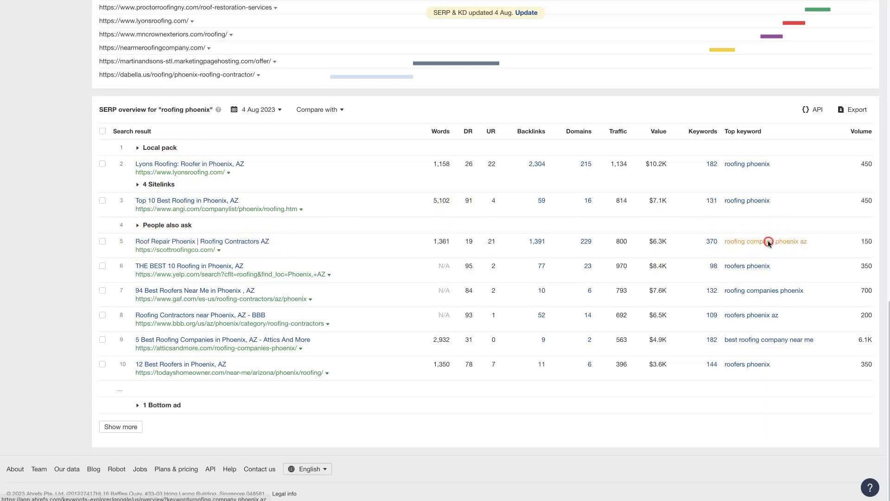
{"action": "left_click", "coordinate": [756, 292]}
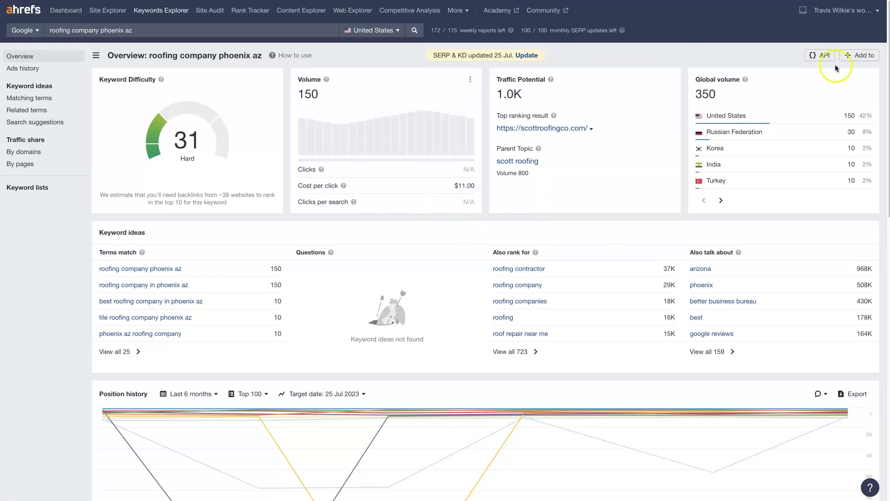
{"action": "key", "text": "alt+Left"}
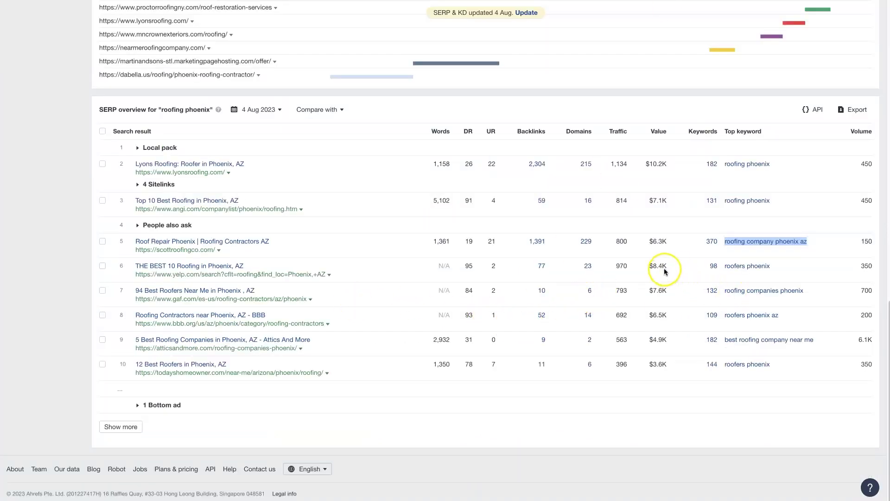
Step: Clear the highlighted keyword and scroll up to the Ads position history and SERP table
{"action": "left_click", "coordinate": [672, 393]}
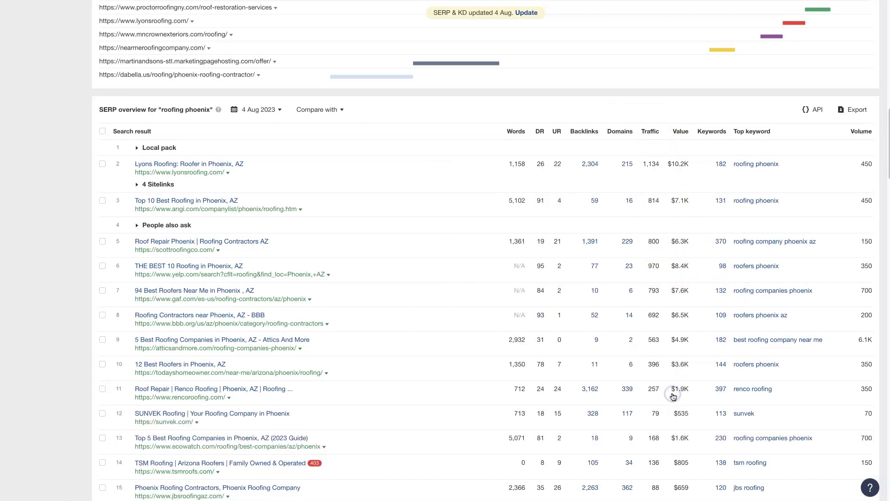
{"action": "scroll", "coordinate": [691, 268], "scroll_direction": "up", "scroll_amount": 3}
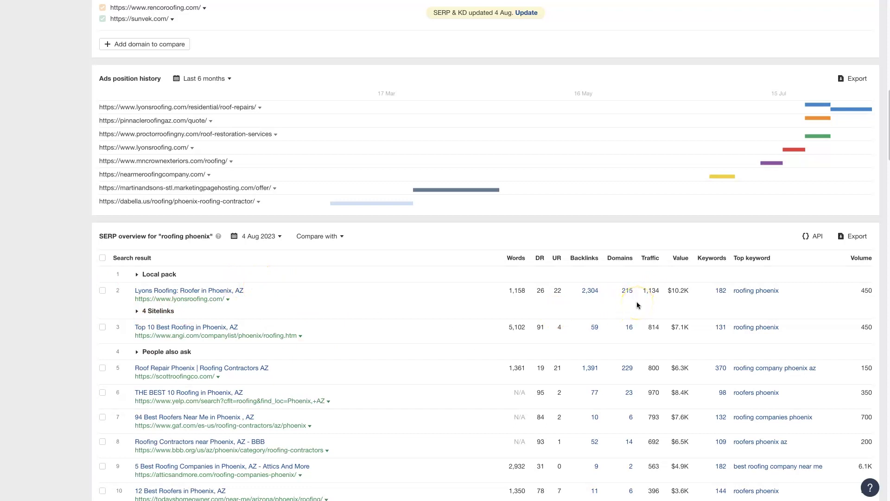
{"action": "left_click_drag", "start_coordinate": [693, 293], "coordinate": [670, 292]}
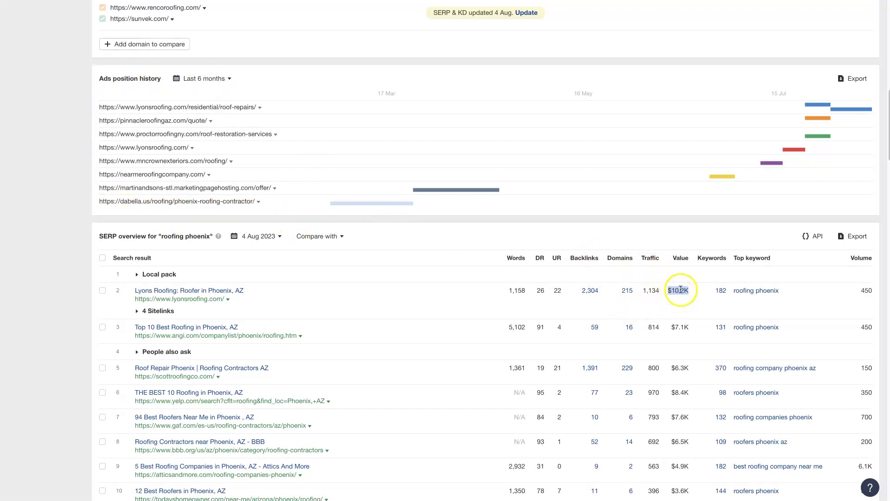
{"action": "double_click", "coordinate": [648, 291]}
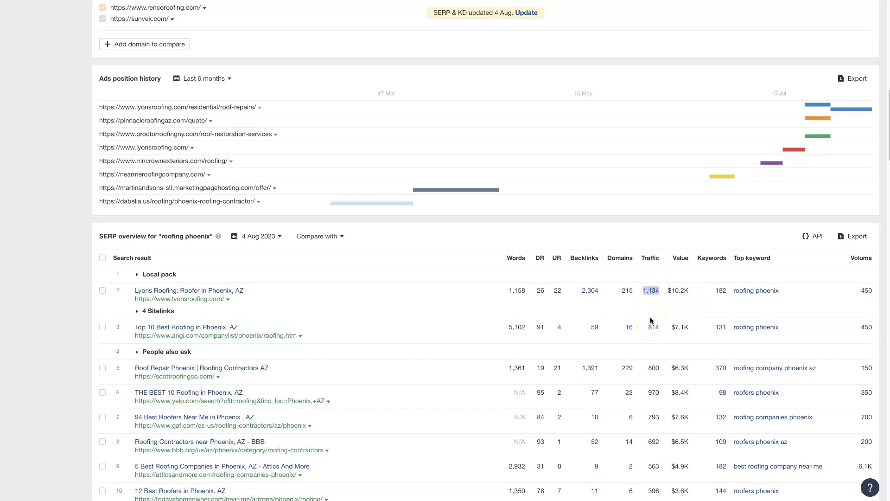
{"action": "left_click", "coordinate": [617, 309]}
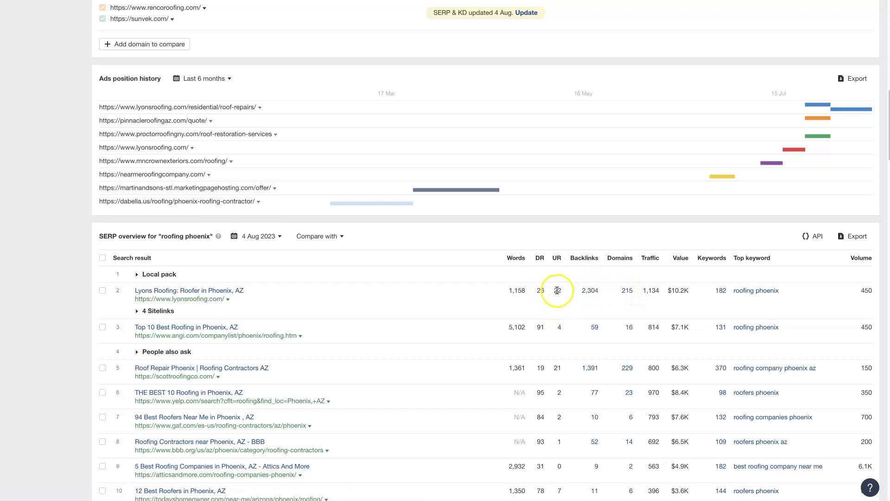
{"action": "left_click", "coordinate": [533, 291]}
{"action": "left_click", "coordinate": [563, 290]}
{"action": "double_click", "coordinate": [559, 290]}
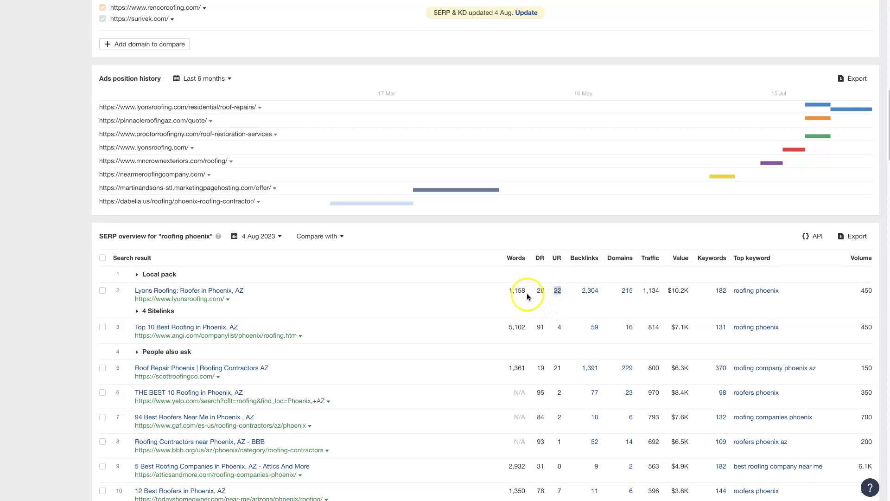
{"action": "left_click_drag", "start_coordinate": [528, 292], "coordinate": [484, 316]}
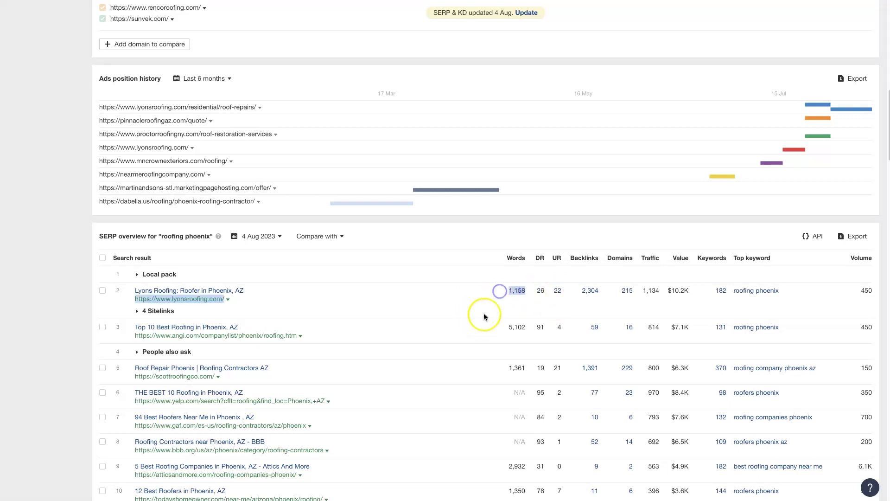
{"action": "left_click", "coordinate": [484, 317]}
{"action": "scroll", "coordinate": [497, 334], "scroll_direction": "down", "scroll_amount": 6}
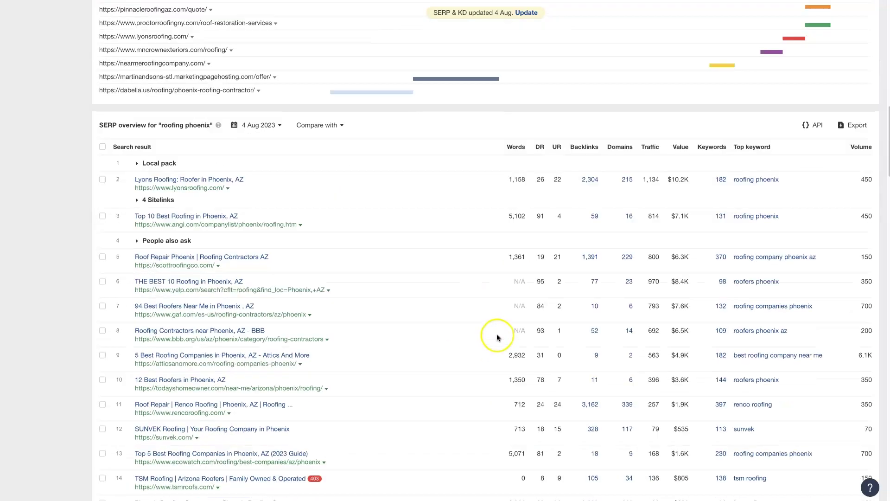
{"action": "scroll", "coordinate": [499, 332], "scroll_direction": "down", "scroll_amount": 9}
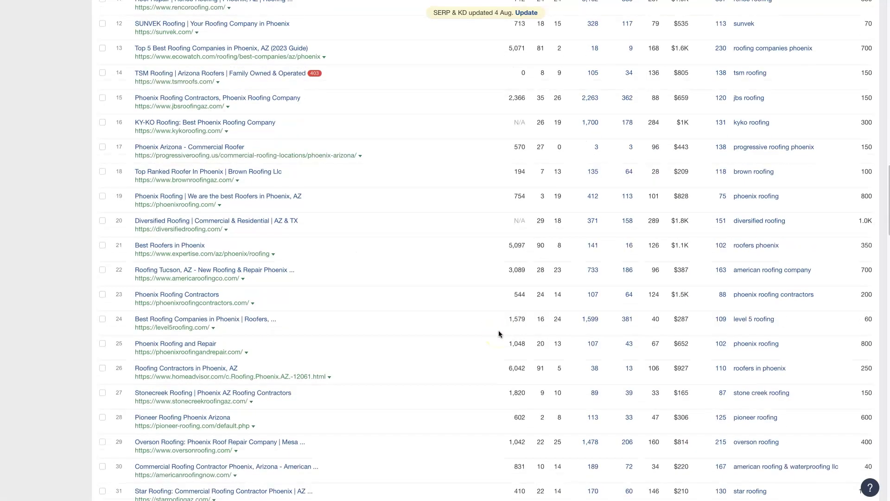
{"action": "scroll", "coordinate": [499, 332], "scroll_direction": "up", "scroll_amount": 10}
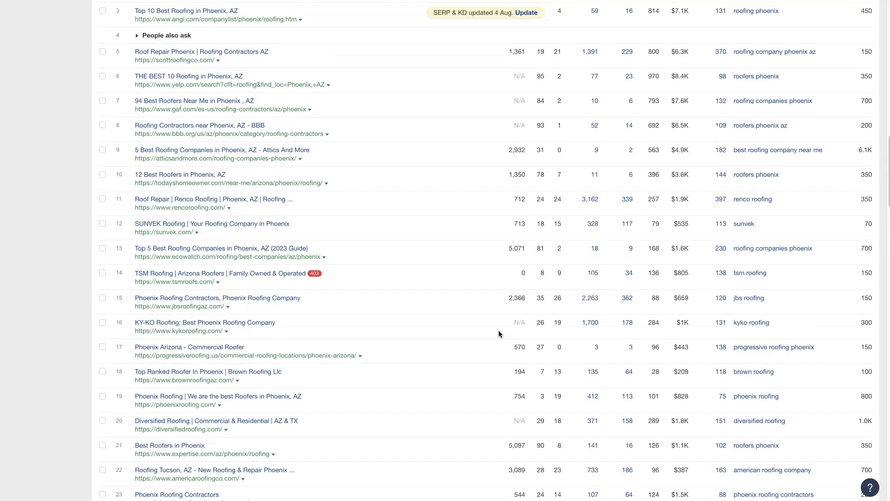
{"action": "scroll", "coordinate": [499, 330], "scroll_direction": "up", "scroll_amount": 2}
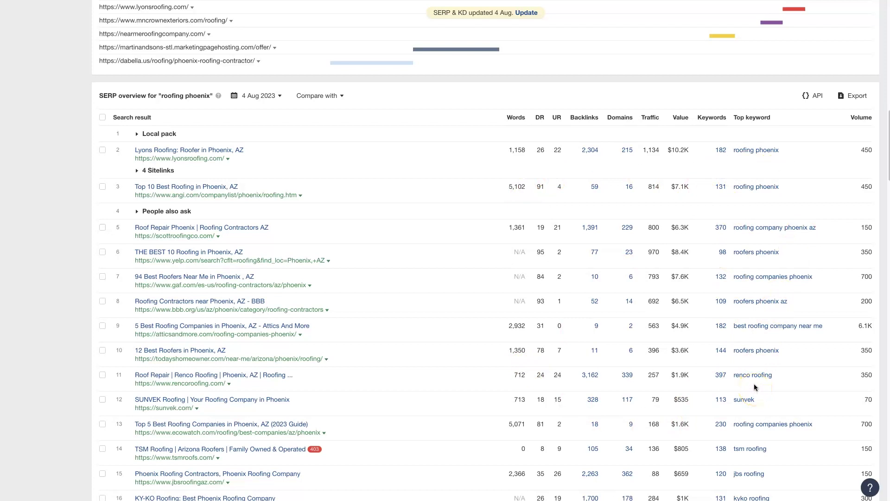
{"action": "left_click", "coordinate": [850, 328]}
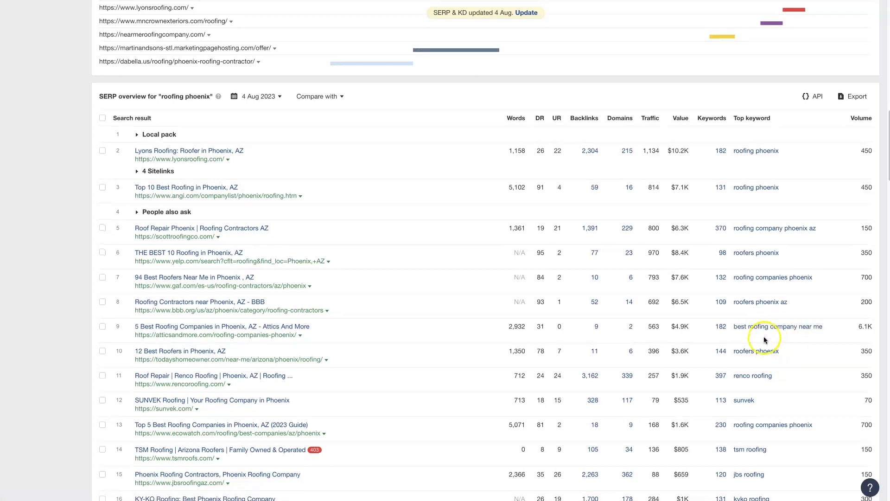
Step: Dismiss the CSV export dialog and open all 1,217 matching terms in a new tab
{"action": "left_click", "coordinate": [856, 99]}
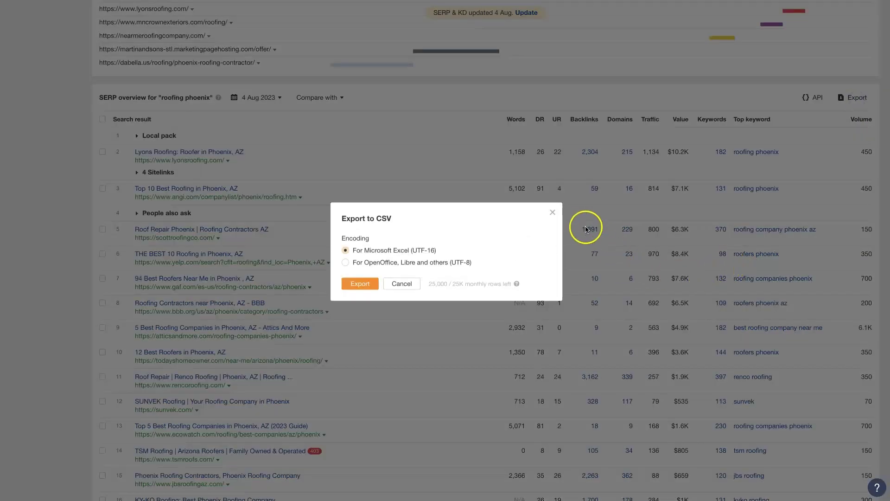
{"action": "left_click", "coordinate": [553, 213]}
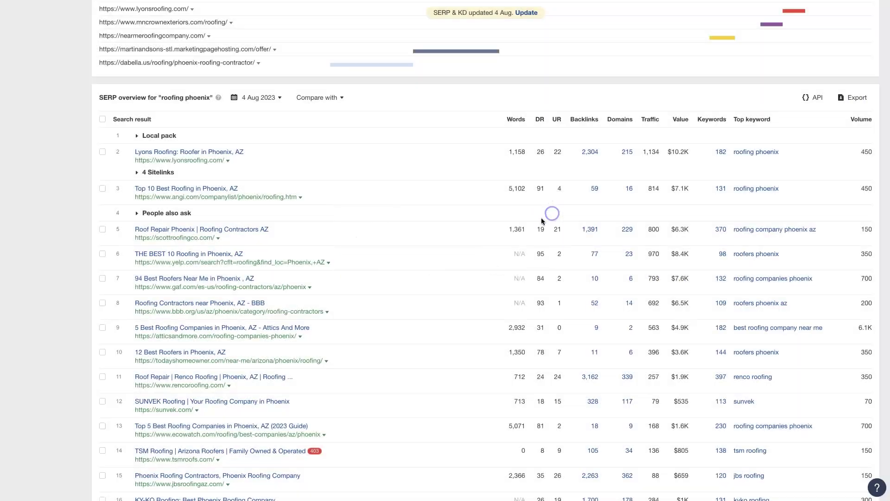
{"action": "scroll", "coordinate": [606, 308], "scroll_direction": "up", "scroll_amount": 9}
{"action": "scroll", "coordinate": [603, 315], "scroll_direction": "up", "scroll_amount": 7}
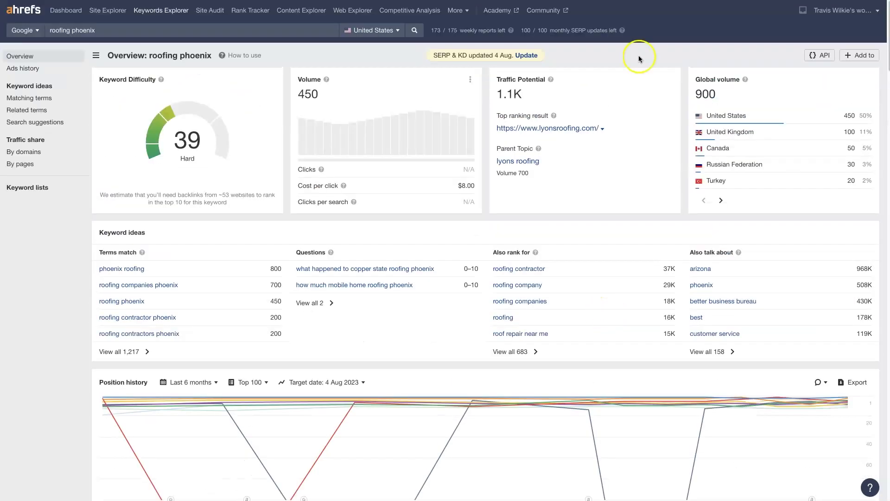
{"action": "right_click", "coordinate": [129, 354]}
{"action": "left_click", "coordinate": [149, 351]}
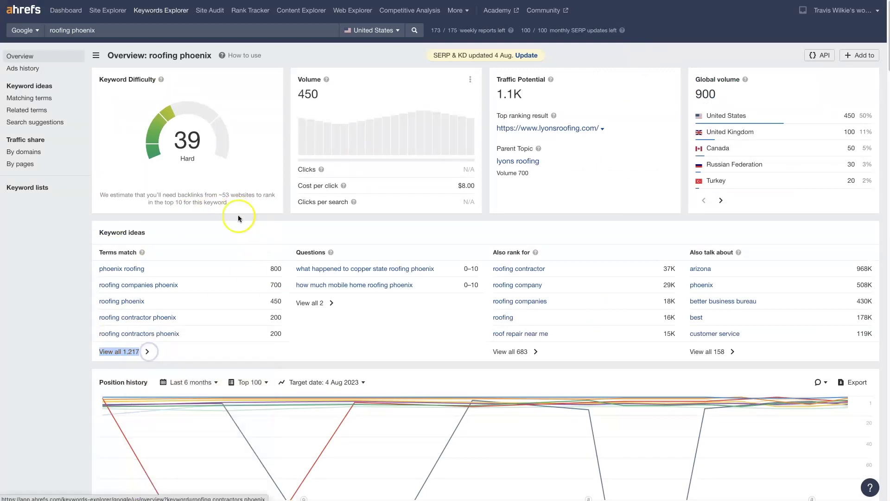
Step: Switch to the 1,217 matching terms, dismiss the CSV export, and scroll through the table
{"action": "key", "text": "ctrl+Tab"}
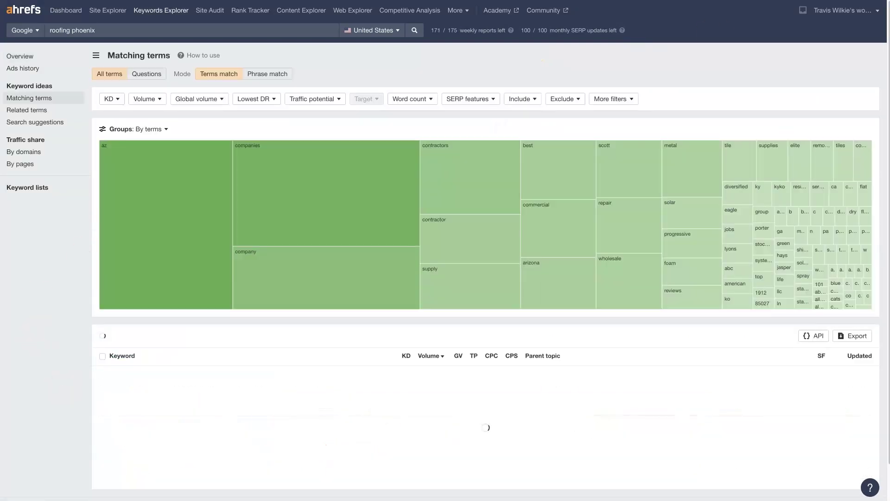
{"action": "left_click", "coordinate": [853, 336]}
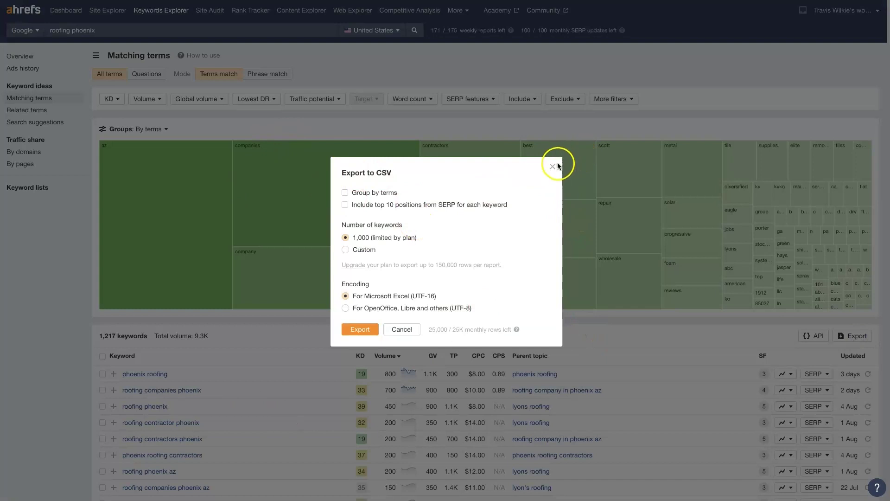
{"action": "left_click", "coordinate": [553, 166]}
{"action": "scroll", "coordinate": [233, 375], "scroll_direction": "down", "scroll_amount": 9}
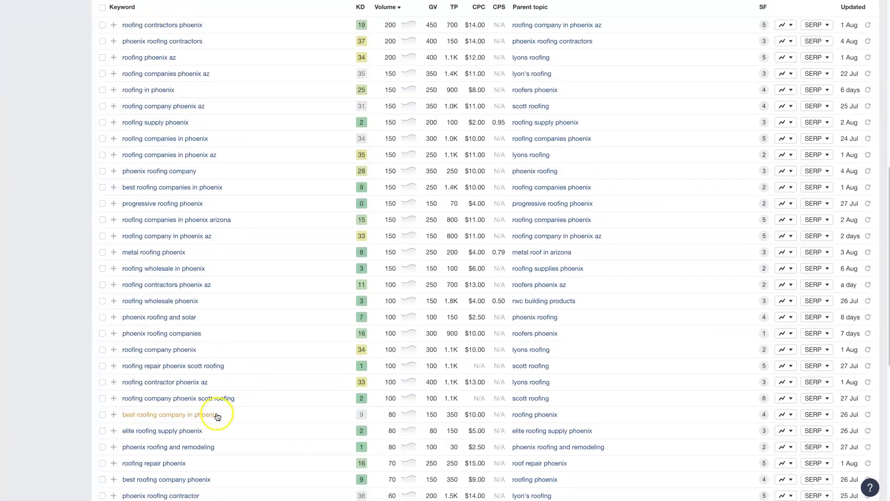
{"action": "scroll", "coordinate": [218, 416], "scroll_direction": "down", "scroll_amount": 4}
{"action": "scroll", "coordinate": [302, 316], "scroll_direction": "down", "scroll_amount": 4}
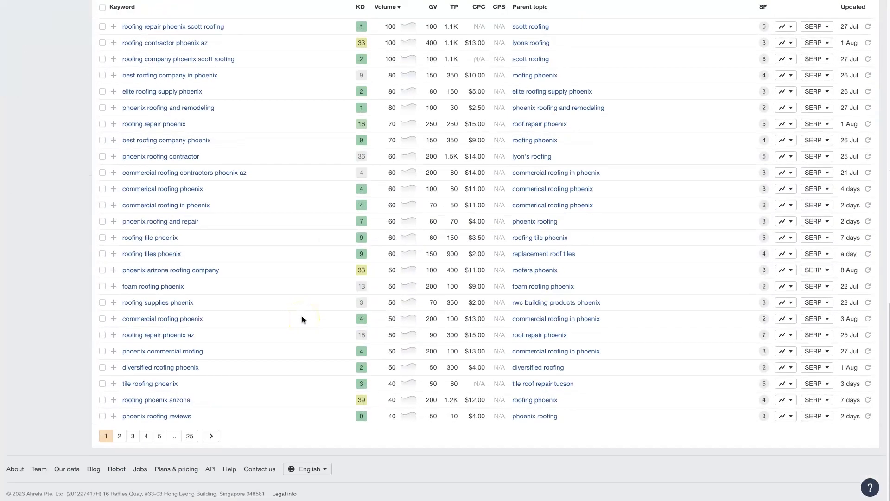
{"action": "scroll", "coordinate": [302, 316], "scroll_direction": "up", "scroll_amount": 17}
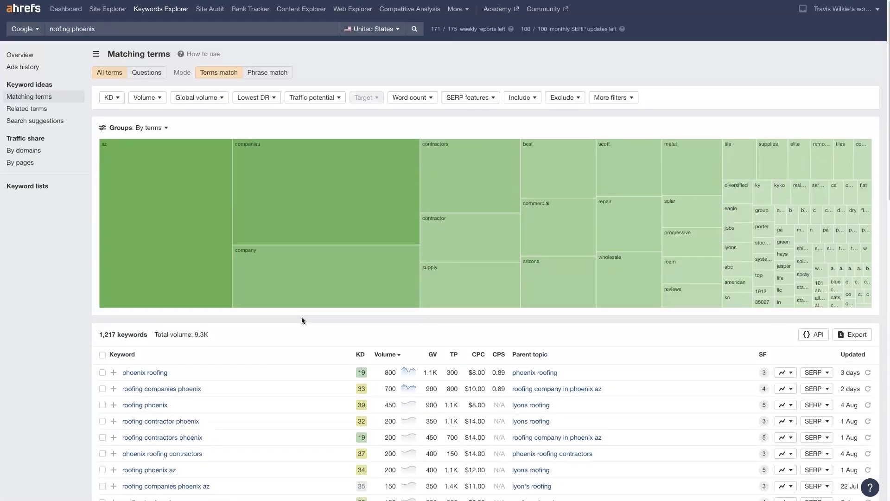
Step: Sort the matching terms by KD descending, then ascending, then back to volume
{"action": "scroll", "coordinate": [302, 316], "scroll_direction": "down", "scroll_amount": 5}
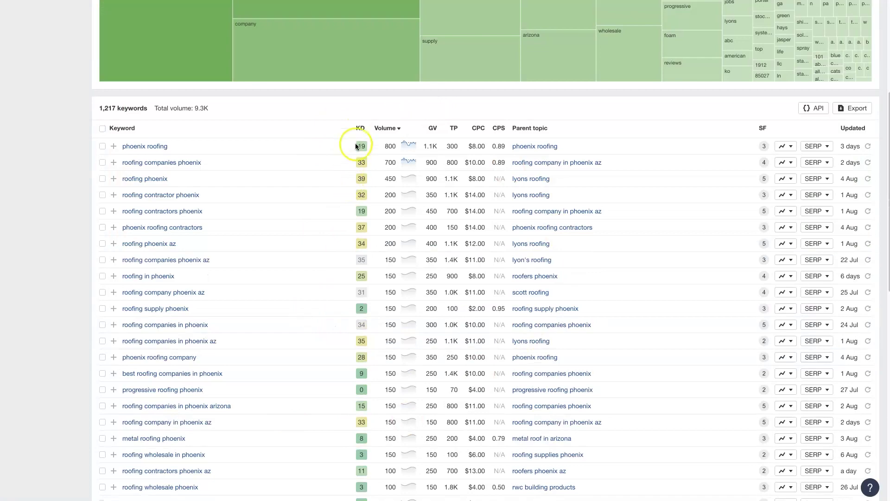
{"action": "left_click", "coordinate": [360, 128]}
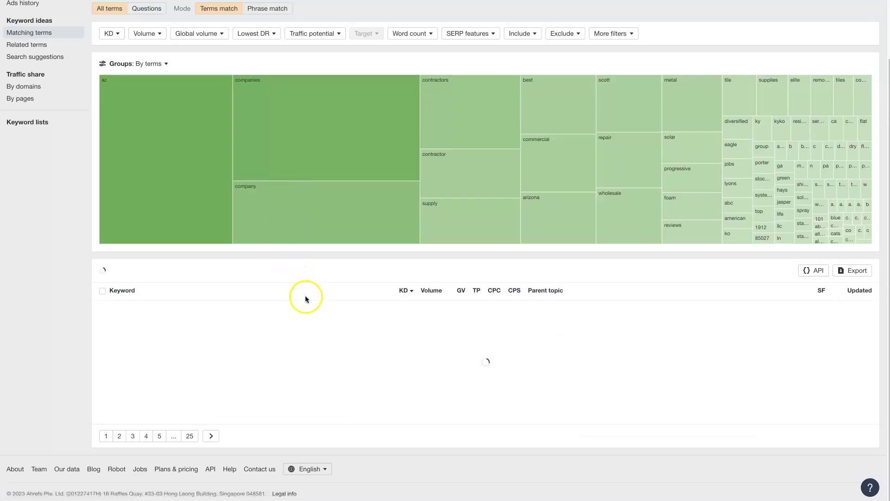
{"action": "scroll", "coordinate": [318, 294], "scroll_direction": "down", "scroll_amount": 2}
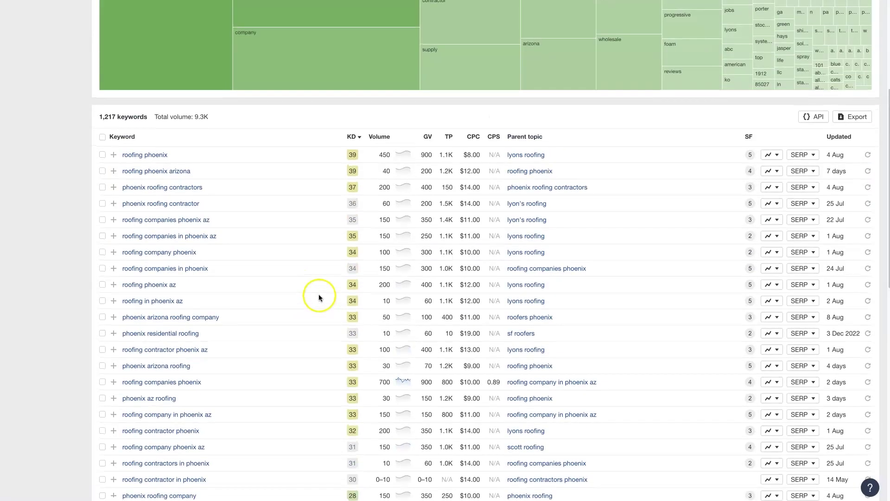
{"action": "left_click", "coordinate": [351, 135]}
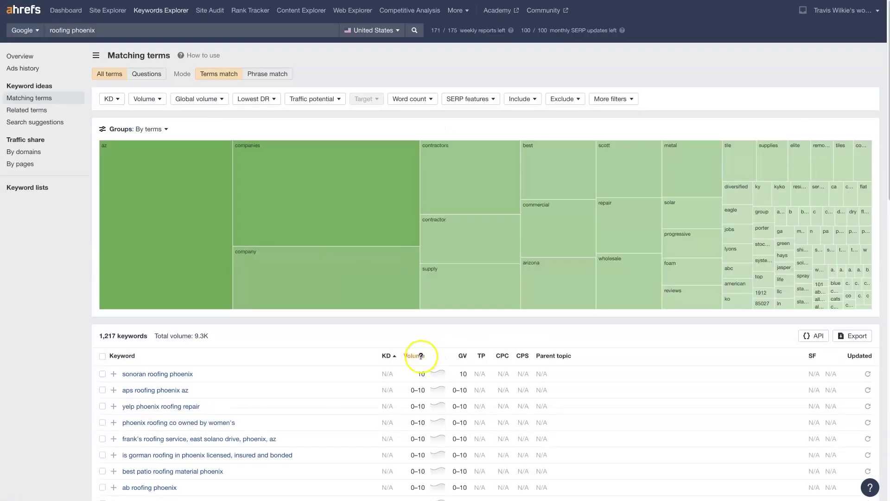
{"action": "left_click", "coordinate": [415, 355]}
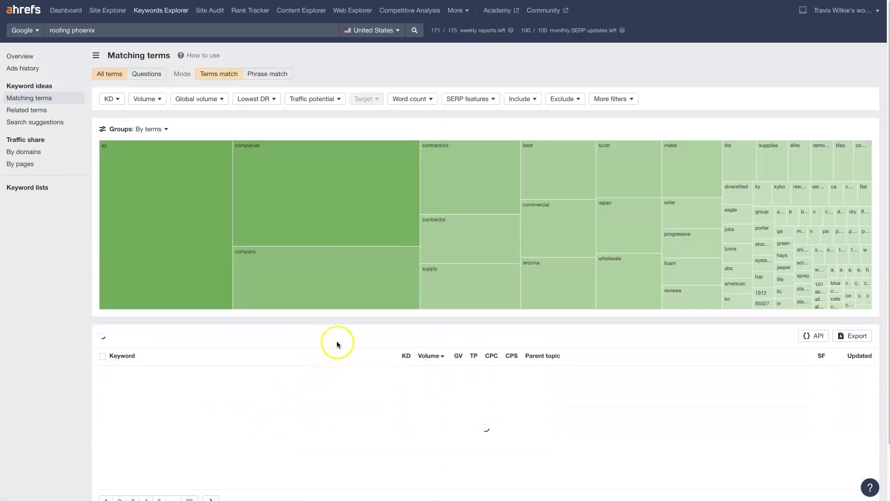
{"action": "scroll", "coordinate": [338, 343], "scroll_direction": "down", "scroll_amount": 2}
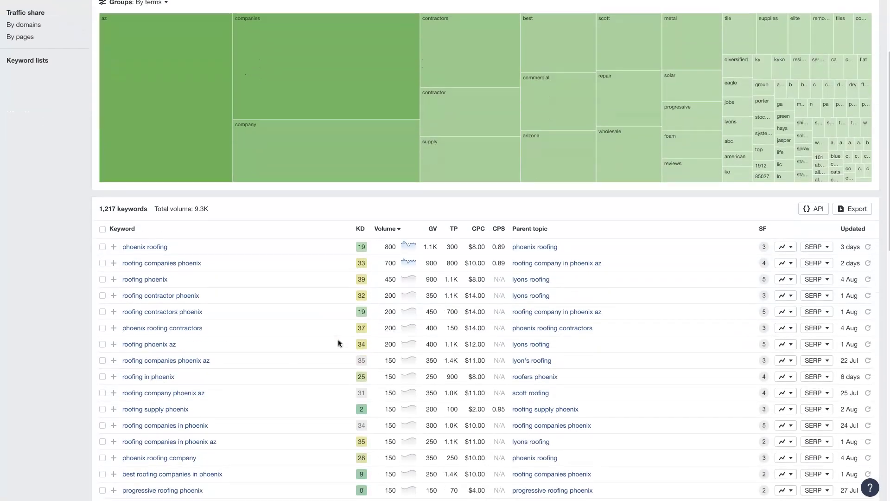
Step: Go back to the roofing phoenix Overview and clear the text selection
{"action": "key", "text": "alt+Left"}
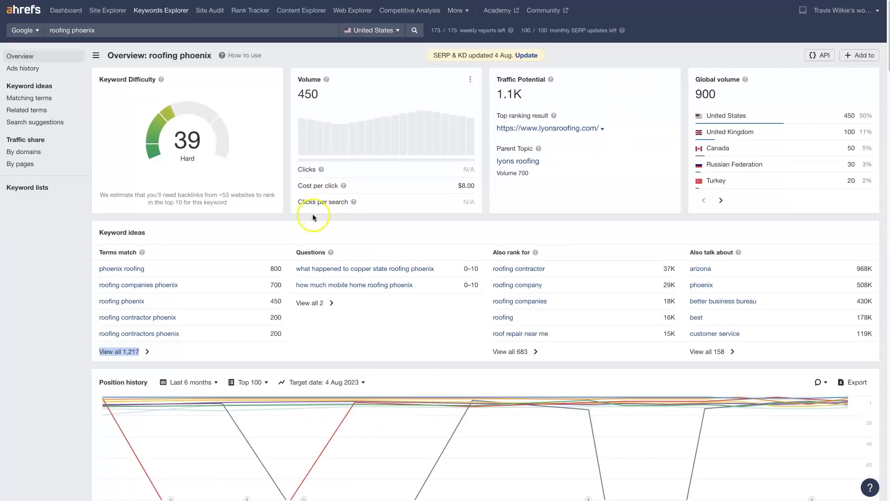
{"action": "left_click", "coordinate": [282, 56]}
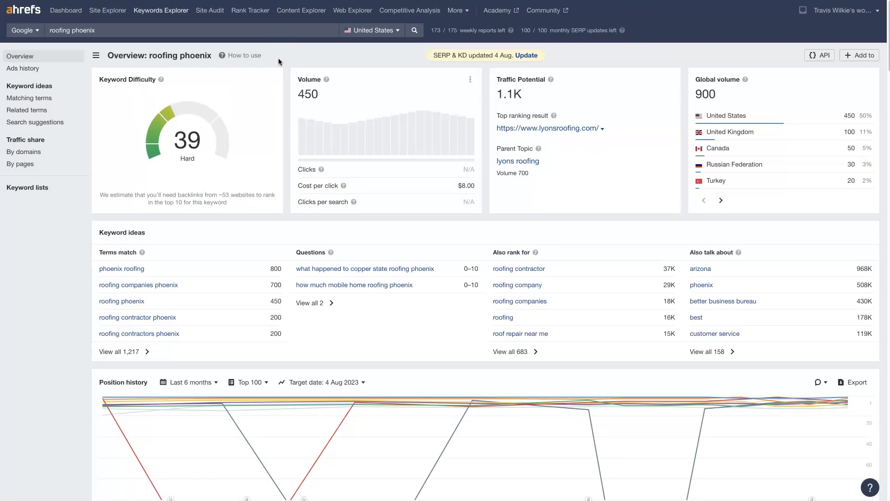